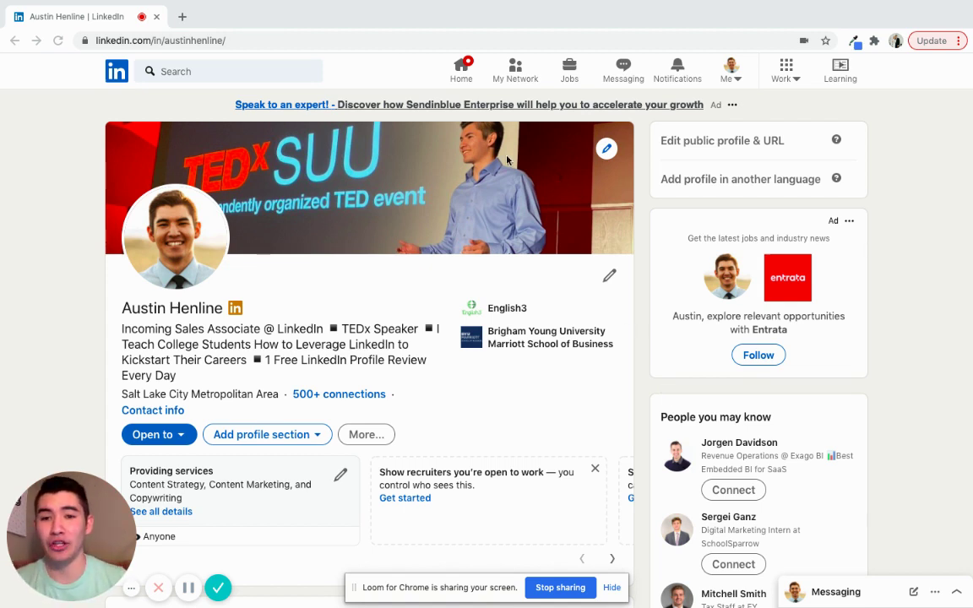
- Search for adobe and open the Adobe company page
{"action": "left_click", "coordinate": [205, 70]}
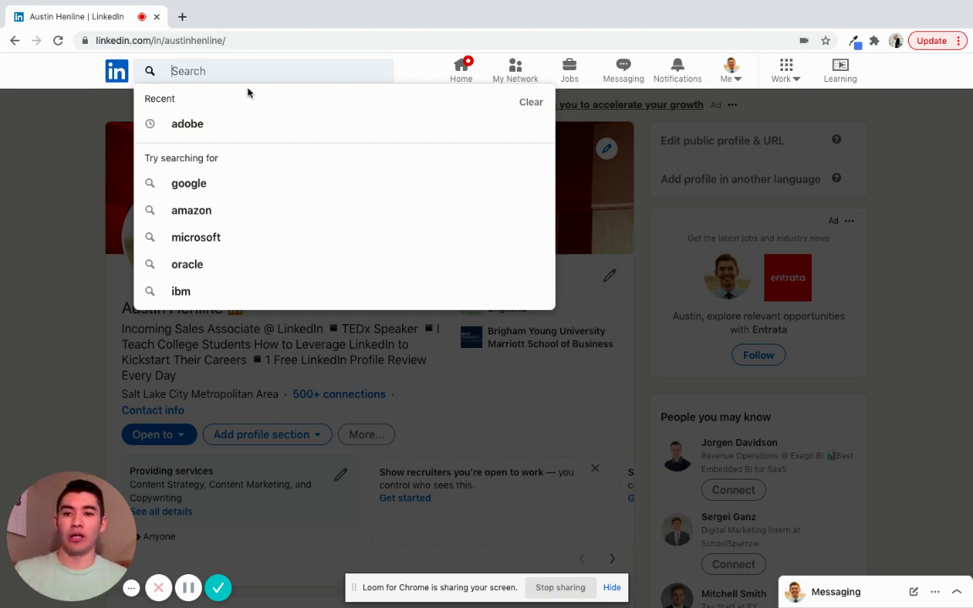
{"action": "type", "text": "adobe"}
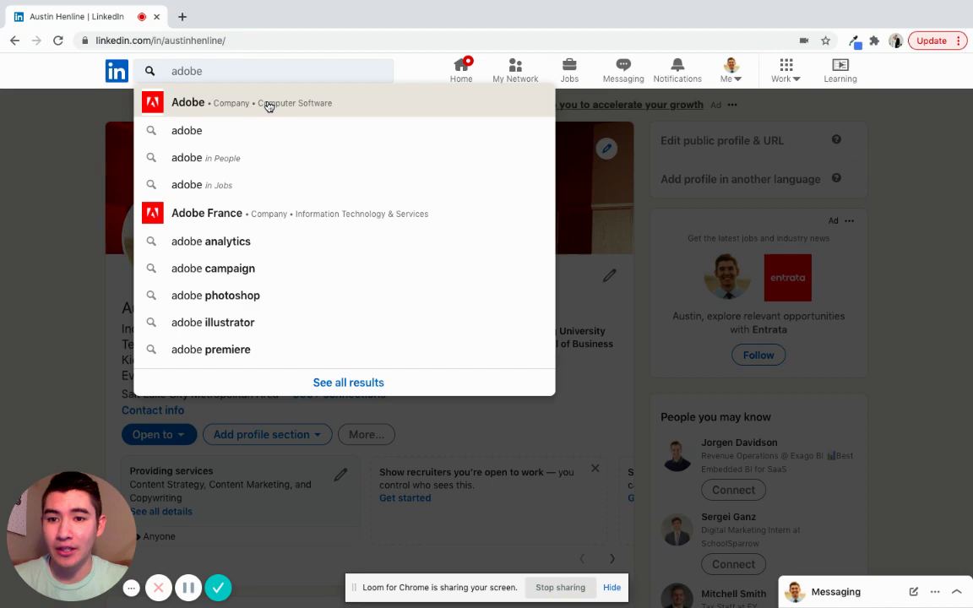
{"action": "left_click", "coordinate": [269, 105]}
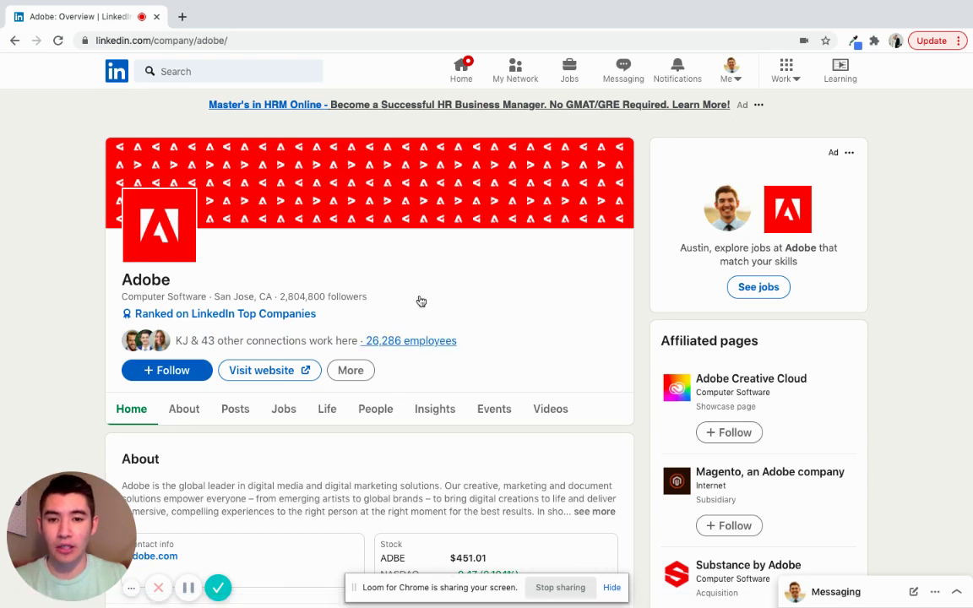
- Open the list of Adobe's employees from the company page and highlight the number of people found
{"action": "left_click", "coordinate": [426, 343]}
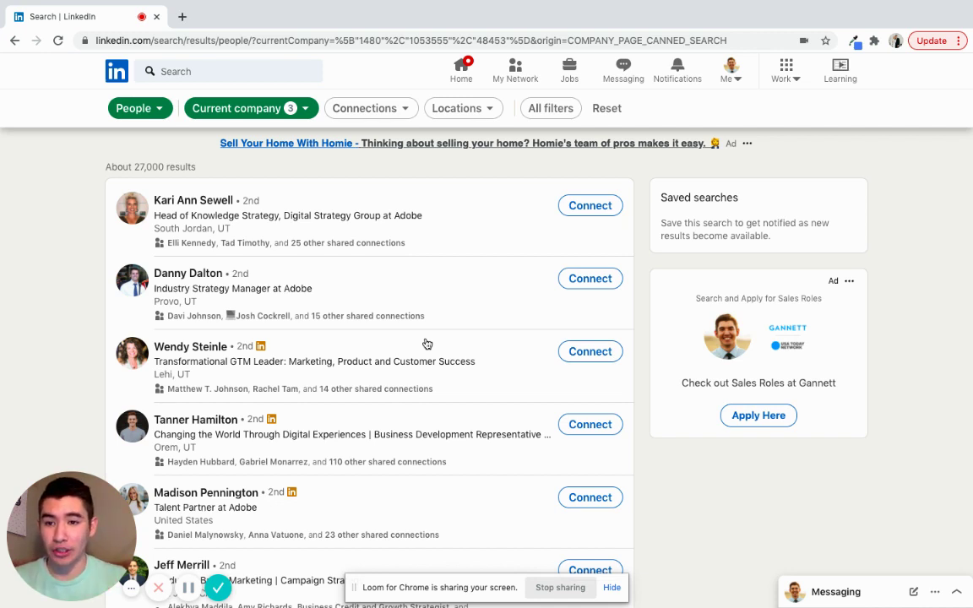
{"action": "triple_click", "coordinate": [150, 167]}
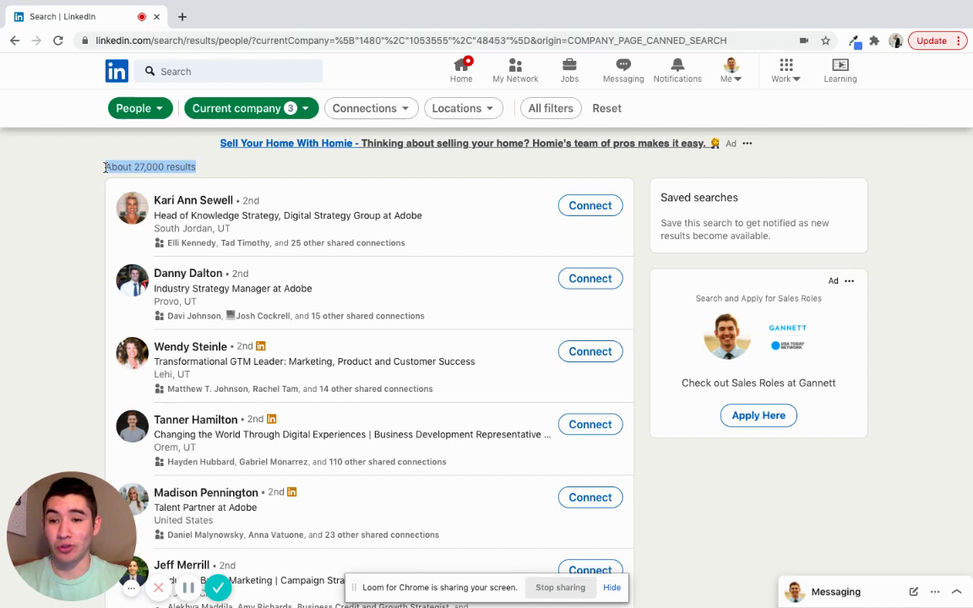
{"action": "left_click", "coordinate": [214, 177]}
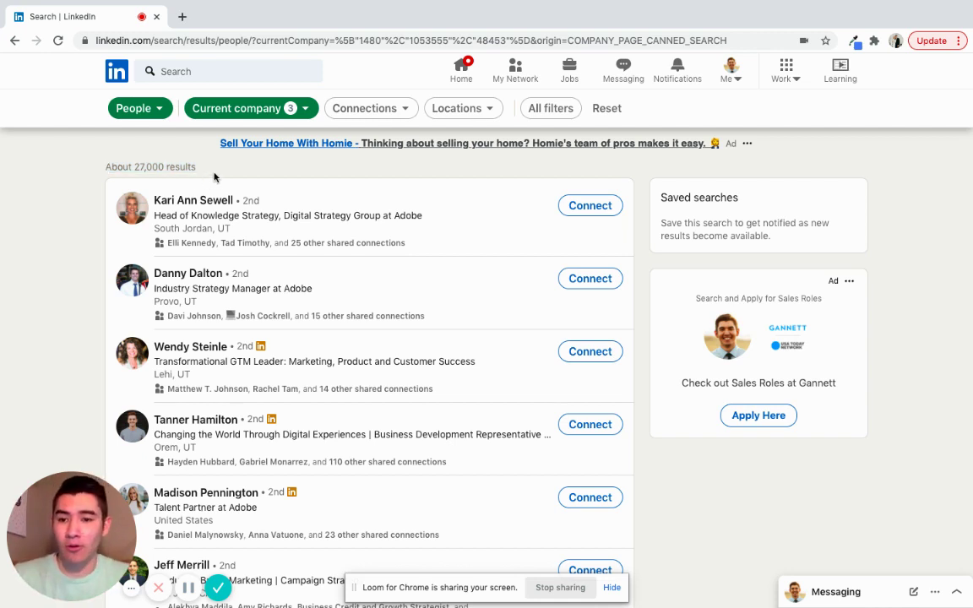
- Filter the Adobe employees by the past company Walmart and look through the matching people
{"action": "left_click", "coordinate": [531, 107]}
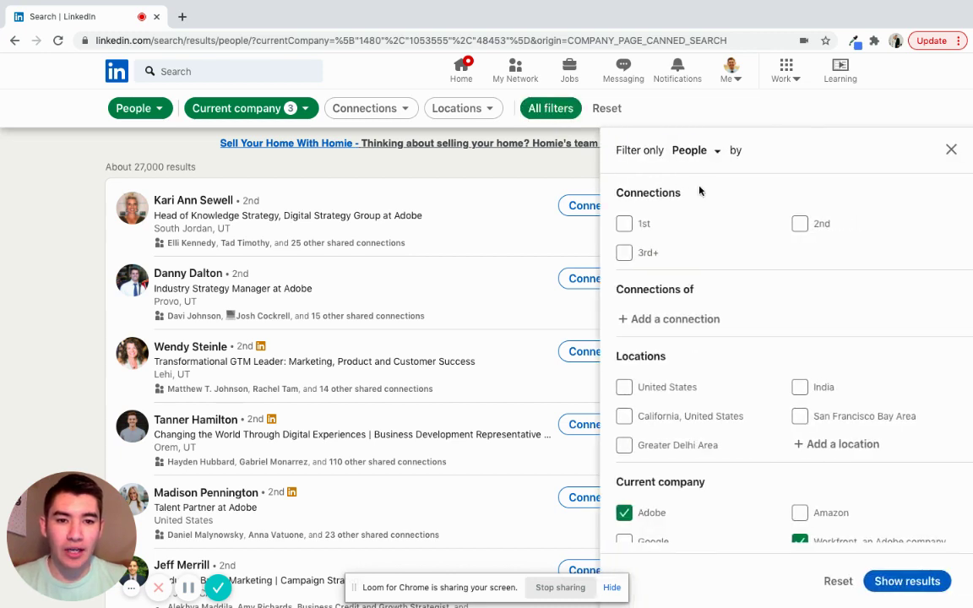
{"action": "scroll", "coordinate": [714, 289], "scroll_direction": "down", "scroll_amount": 1}
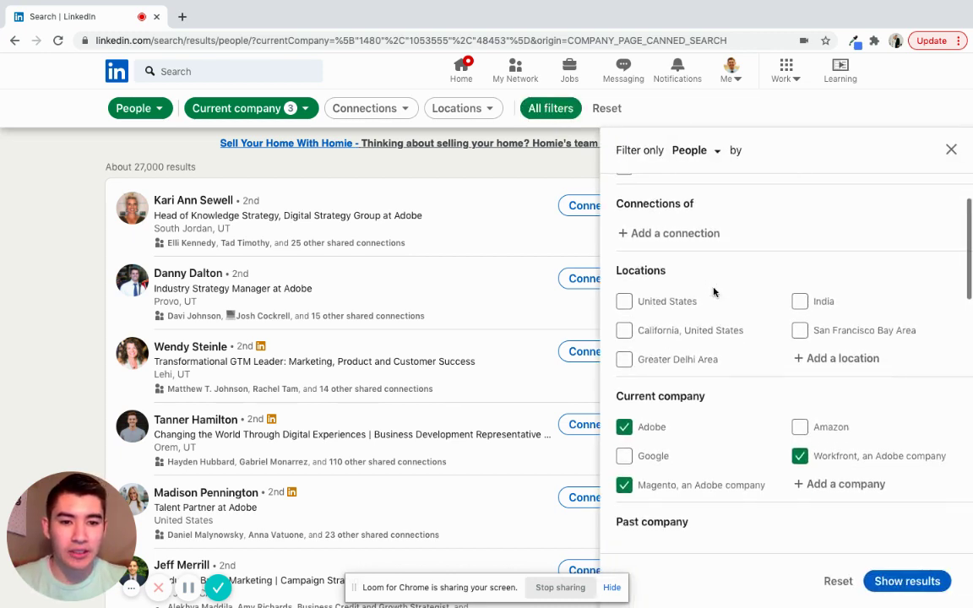
{"action": "scroll", "coordinate": [712, 347], "scroll_direction": "down", "scroll_amount": 1}
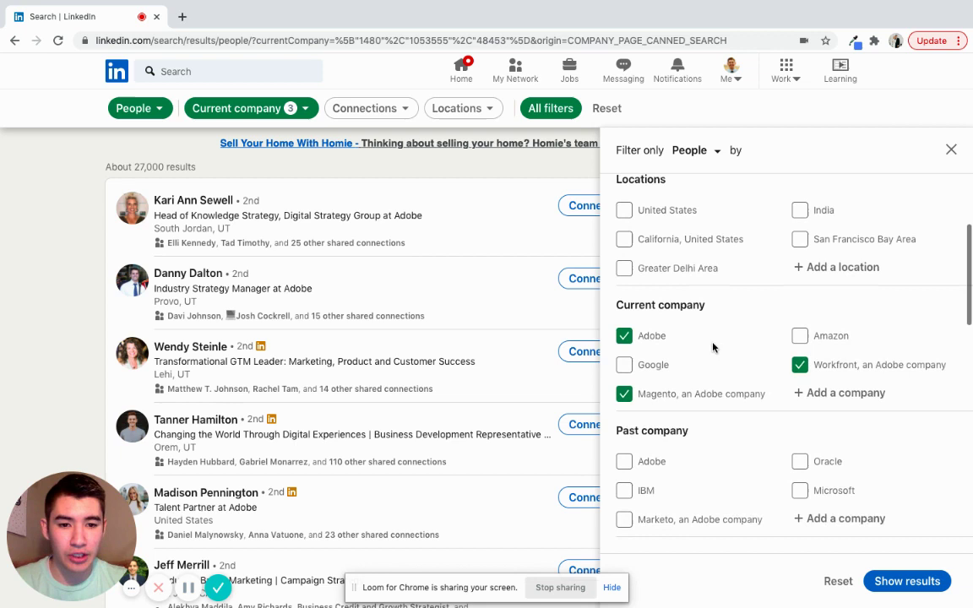
{"action": "scroll", "coordinate": [712, 347], "scroll_direction": "down", "scroll_amount": 2}
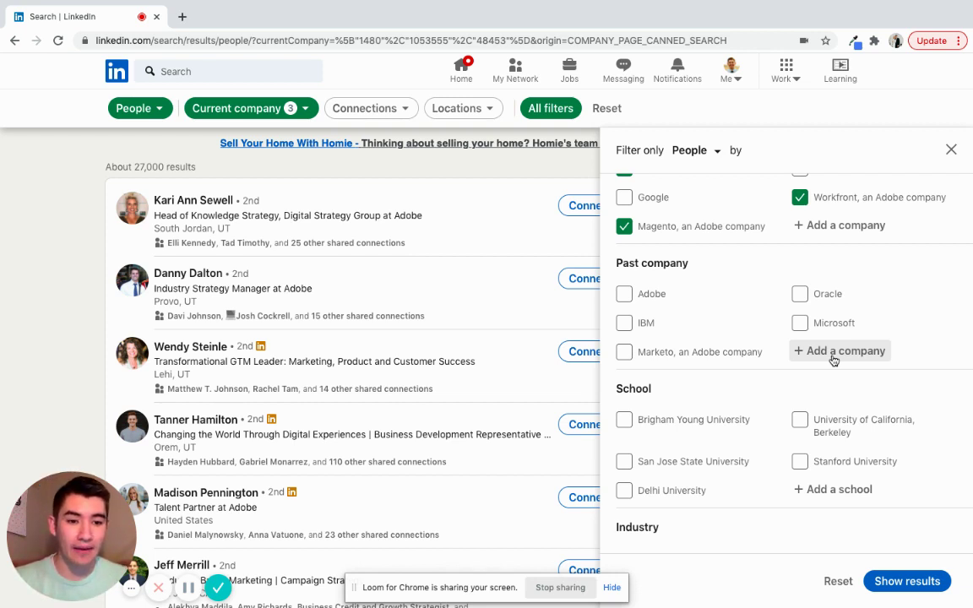
{"action": "left_click", "coordinate": [834, 358]}
{"action": "type", "text": "wa"}
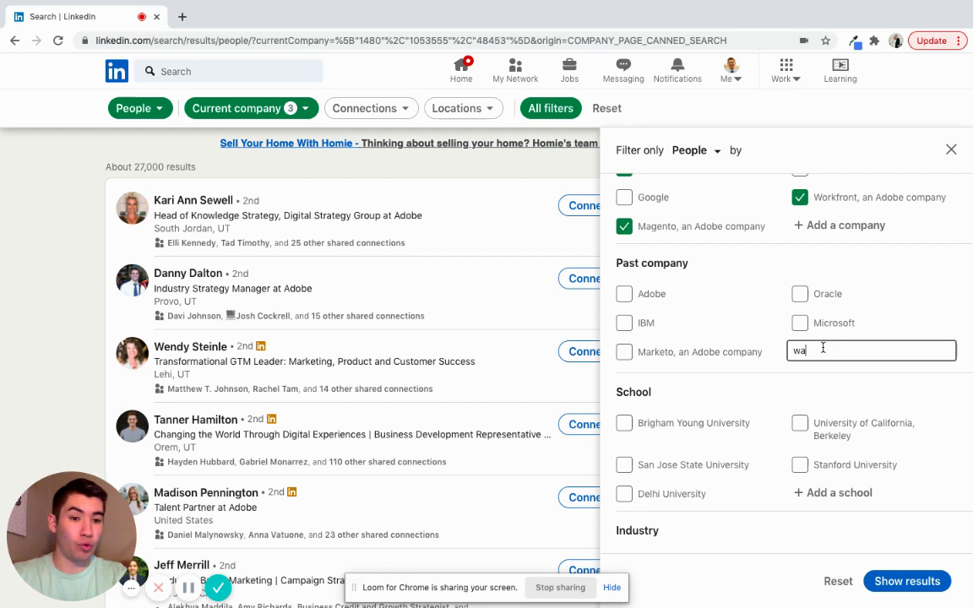
{"action": "type", "text": "lmart"}
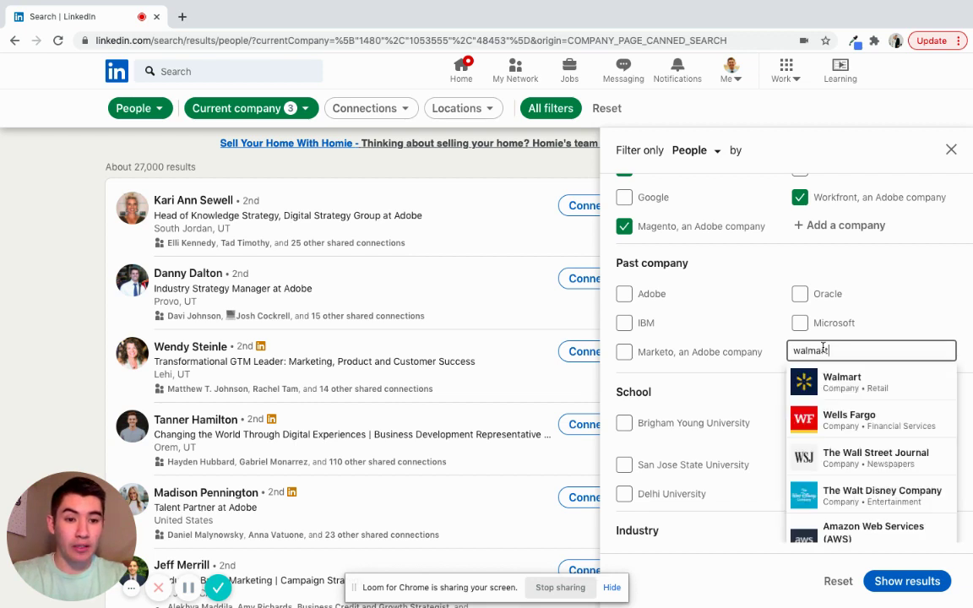
{"action": "left_click", "coordinate": [883, 385]}
{"action": "left_click", "coordinate": [906, 581]}
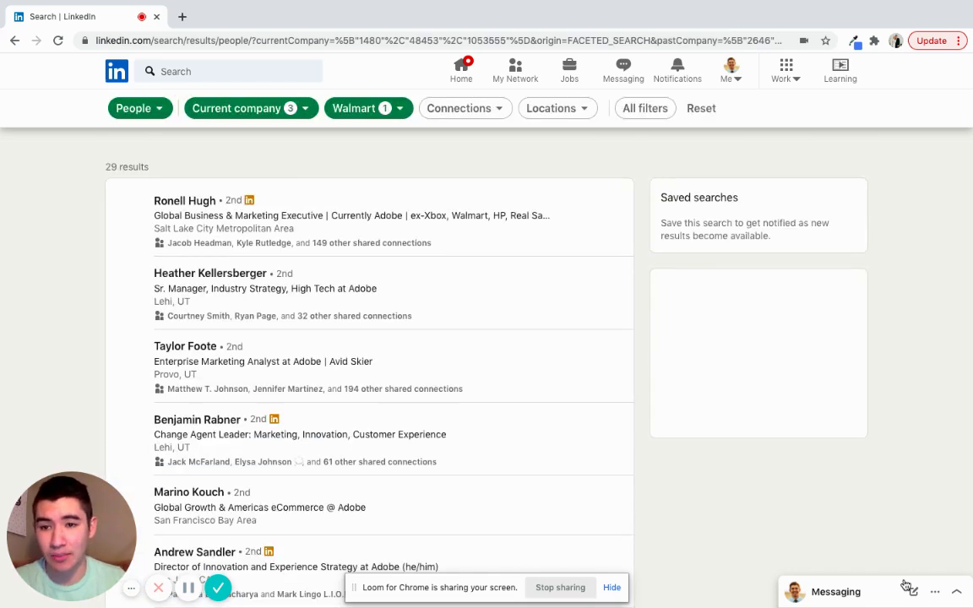
{"action": "scroll", "coordinate": [403, 367], "scroll_direction": "down", "scroll_amount": 1}
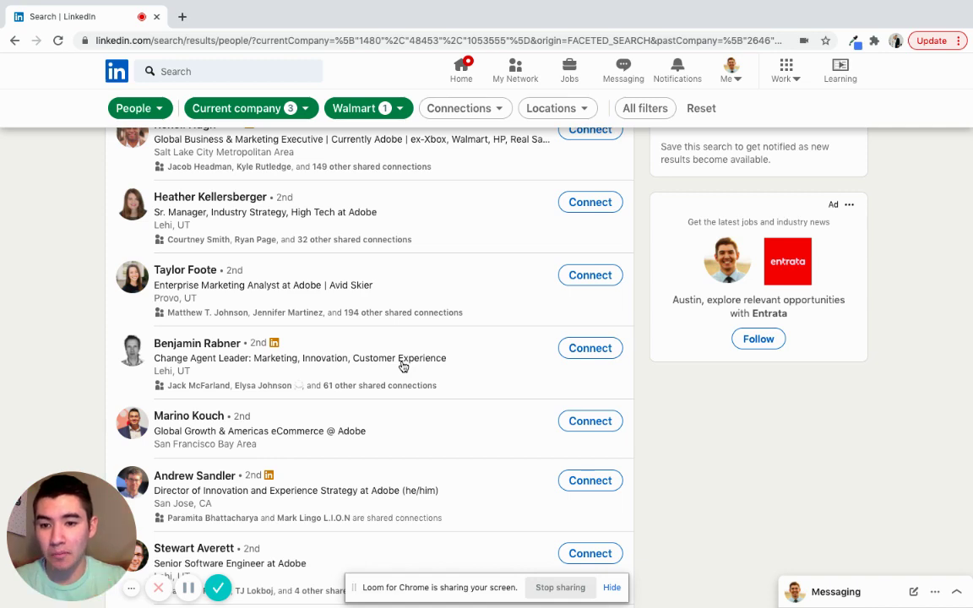
{"action": "scroll", "coordinate": [404, 367], "scroll_direction": "down", "scroll_amount": 4}
{"action": "scroll", "coordinate": [403, 366], "scroll_direction": "up", "scroll_amount": 5}
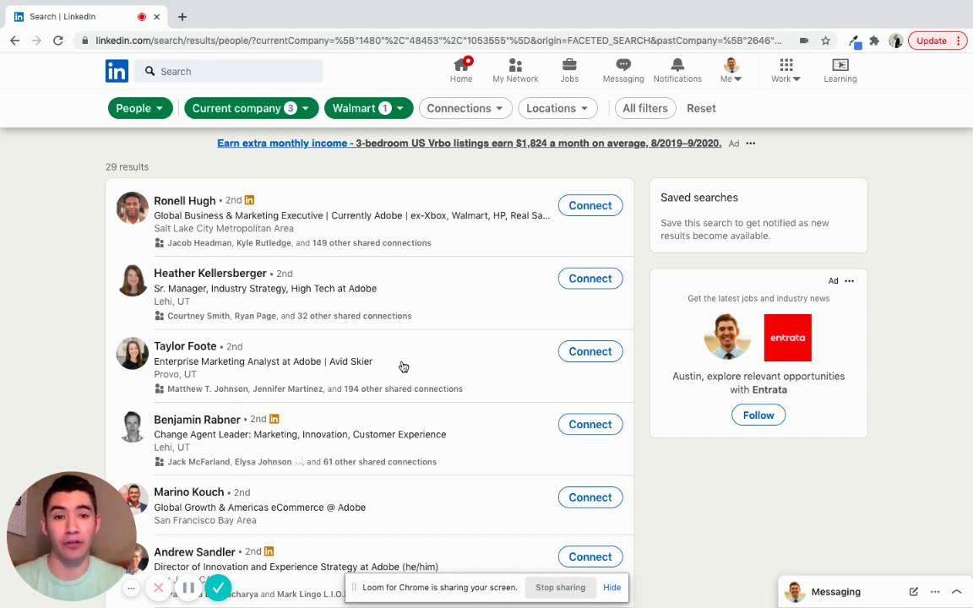
- Clear the Walmart past-company filter in the full set of people filters
{"action": "left_click", "coordinate": [644, 112]}
{"action": "scroll", "coordinate": [794, 400], "scroll_direction": "down", "scroll_amount": 5}
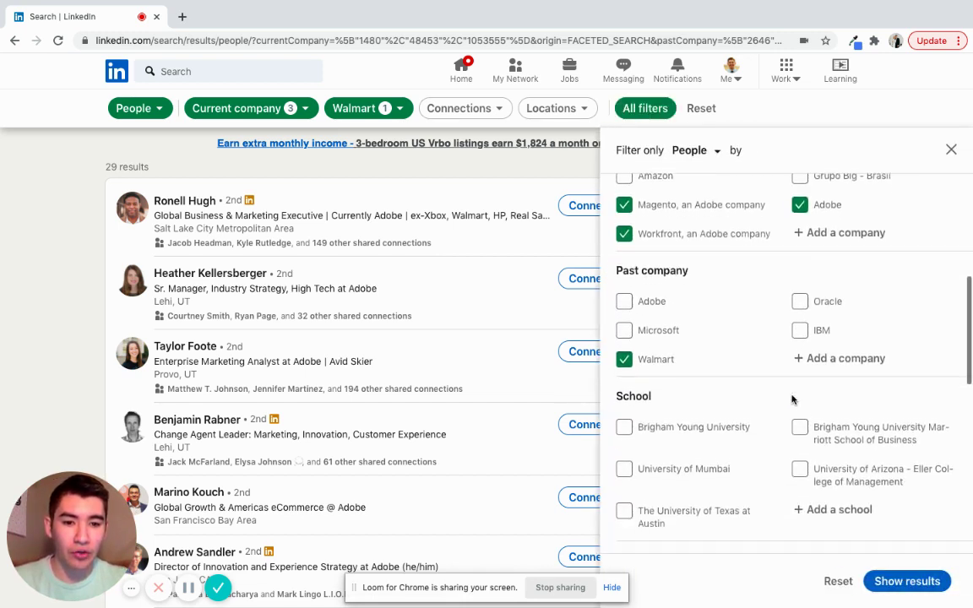
{"action": "left_click", "coordinate": [642, 355]}
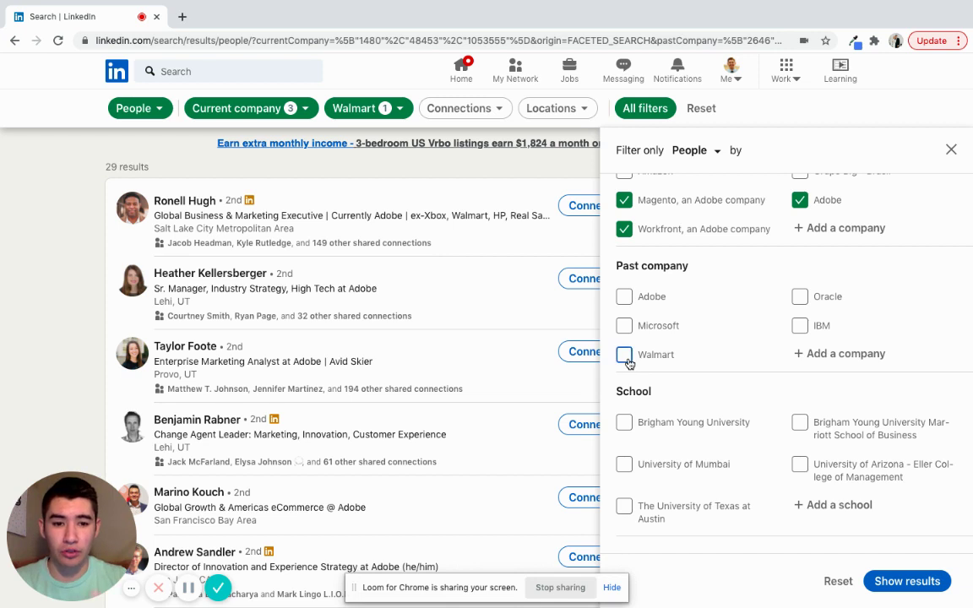
- Add New York University as a school filter and show the matching Adobe employees
{"action": "scroll", "coordinate": [682, 396], "scroll_direction": "down", "scroll_amount": 1}
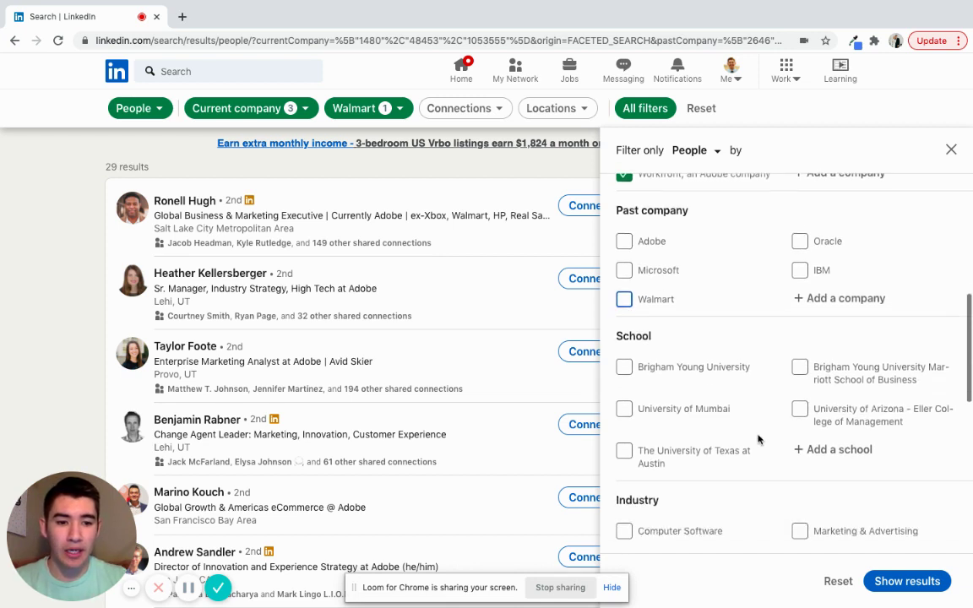
{"action": "left_click", "coordinate": [858, 456]}
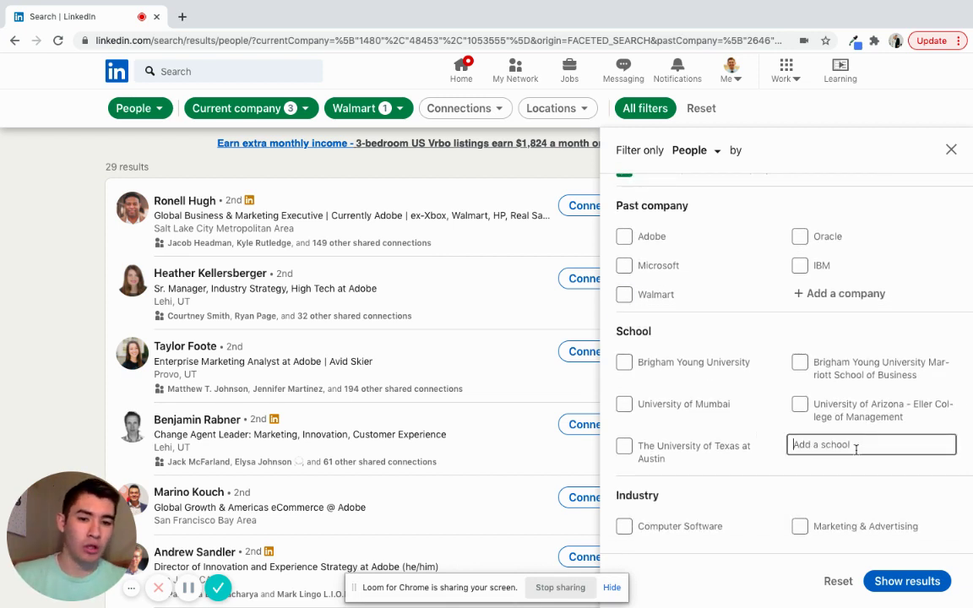
{"action": "type", "text": "university"}
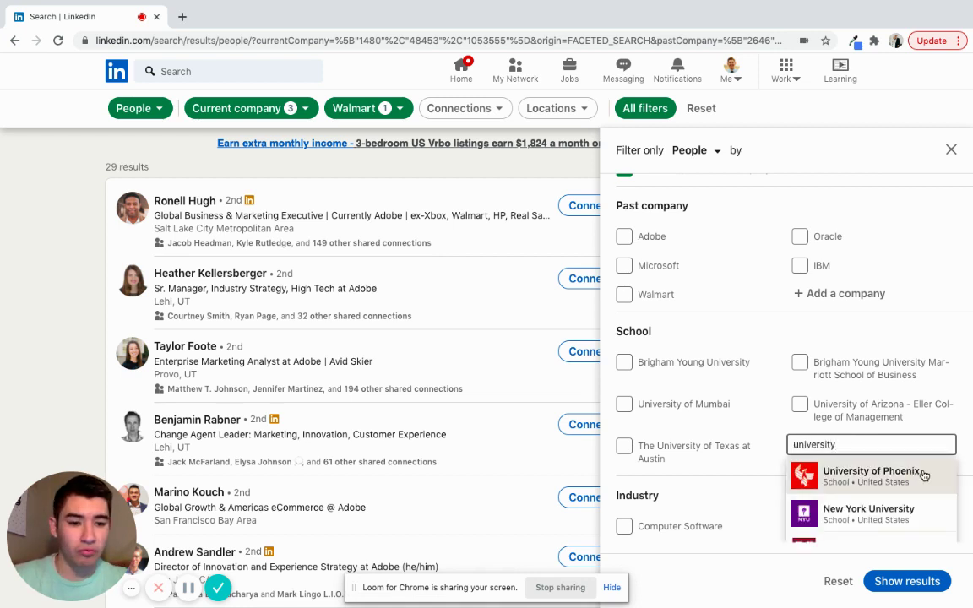
{"action": "scroll", "coordinate": [924, 474], "scroll_direction": "down", "scroll_amount": 2}
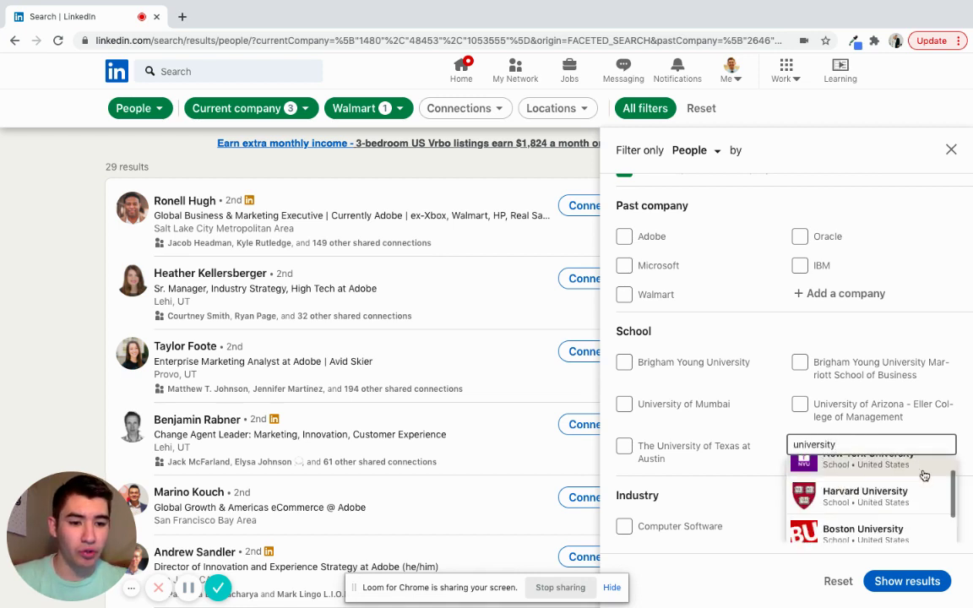
{"action": "scroll", "coordinate": [923, 480], "scroll_direction": "up", "scroll_amount": 1}
{"action": "left_click", "coordinate": [901, 490]}
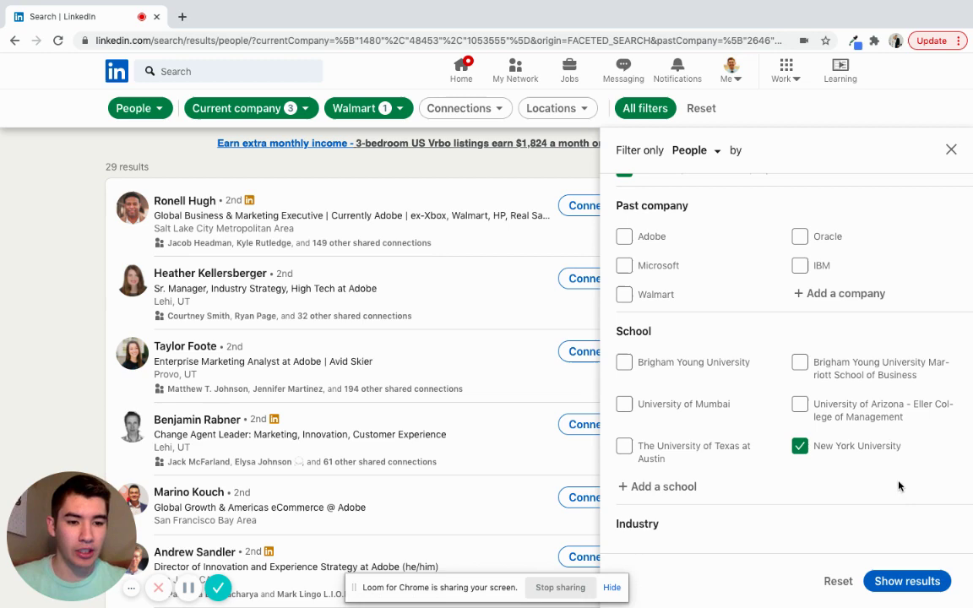
{"action": "scroll", "coordinate": [899, 482], "scroll_direction": "down", "scroll_amount": 3}
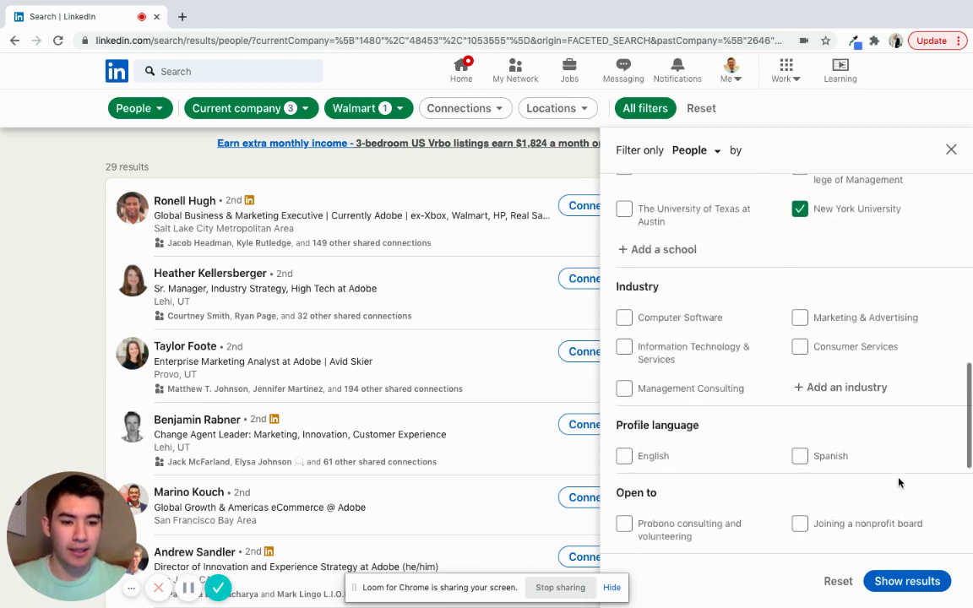
{"action": "left_click", "coordinate": [926, 588]}
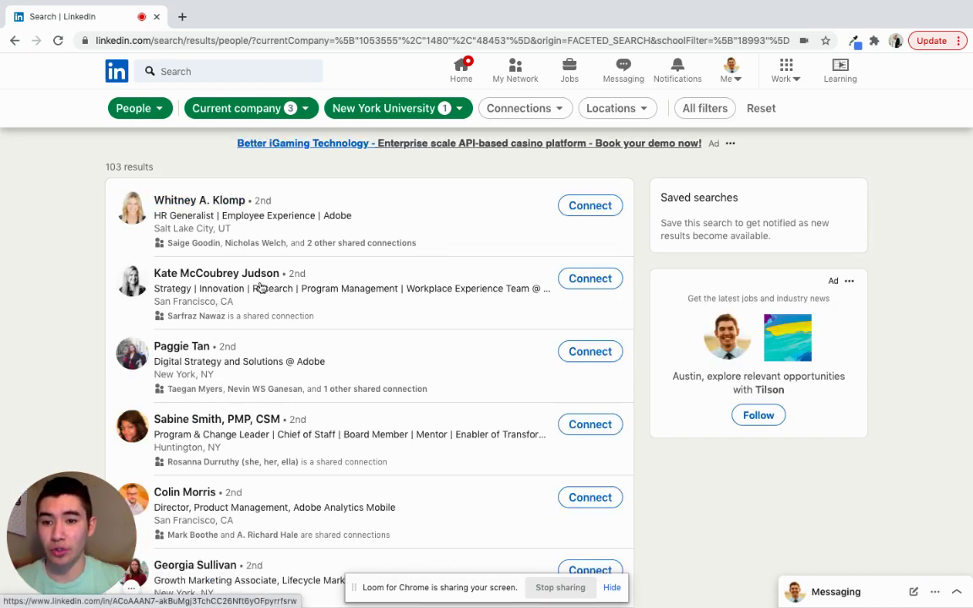
- Browse the New York University alumni at Adobe and open the profile of the Senior Brand Strategist
{"action": "scroll", "coordinate": [279, 398], "scroll_direction": "down", "scroll_amount": 2}
{"action": "scroll", "coordinate": [281, 401], "scroll_direction": "down", "scroll_amount": 1}
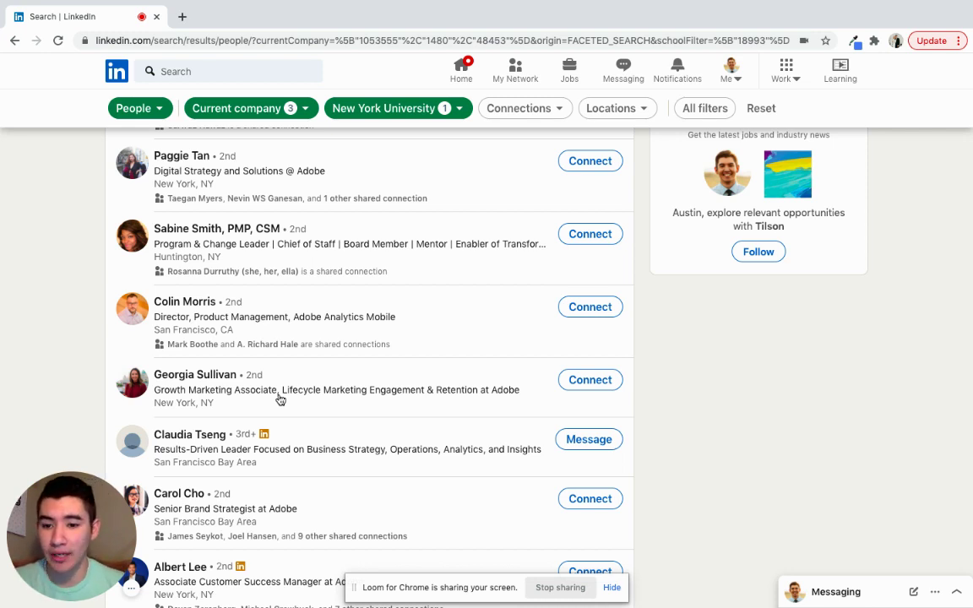
{"action": "scroll", "coordinate": [281, 401], "scroll_direction": "down", "scroll_amount": 1}
{"action": "left_click", "coordinate": [188, 428]}
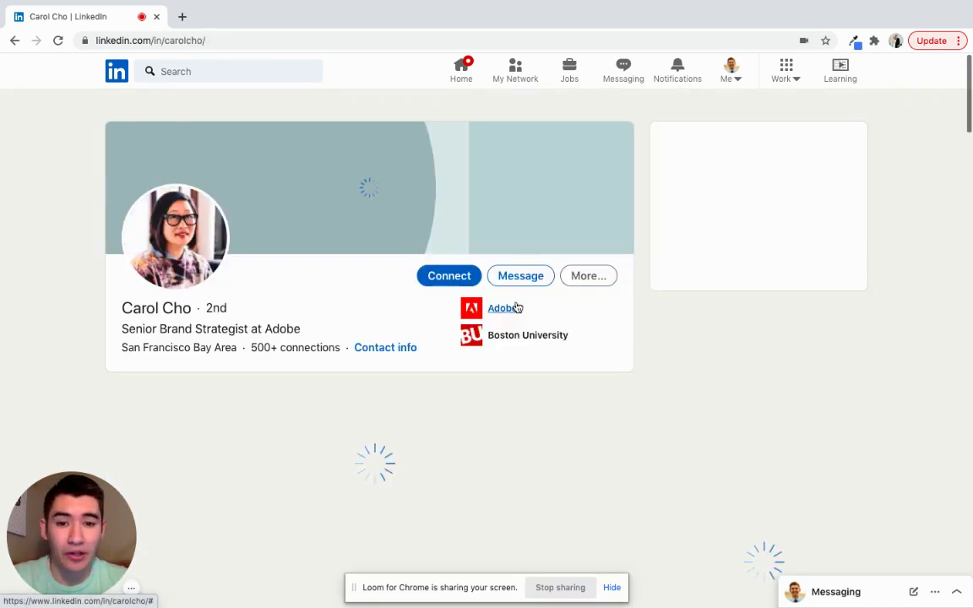
- Examine the Senior Brand Strategist's work experience and education, including the New York University entry and the current Adobe role
{"action": "scroll", "coordinate": [517, 307], "scroll_direction": "down", "scroll_amount": 3}
{"action": "scroll", "coordinate": [517, 307], "scroll_direction": "down", "scroll_amount": 3}
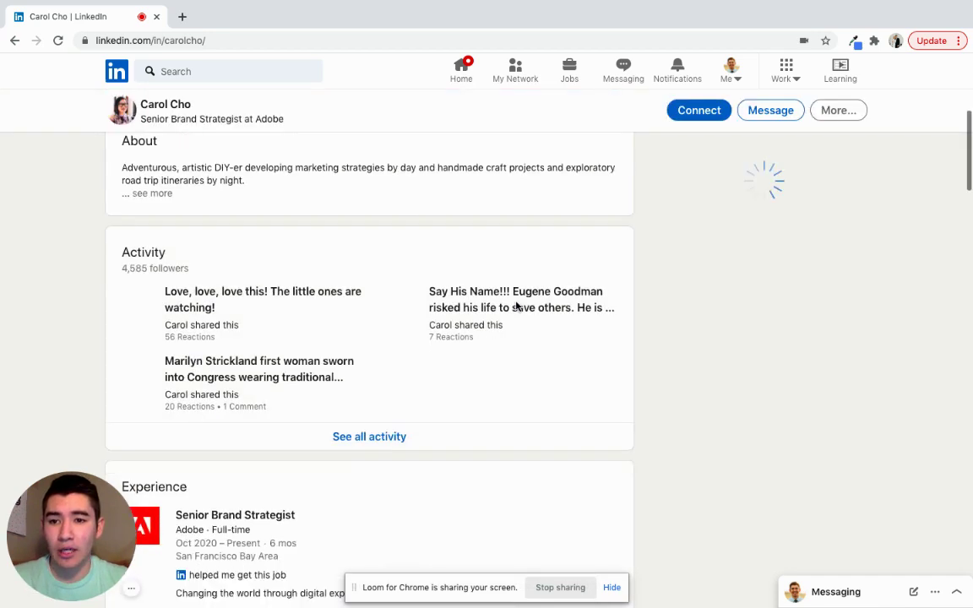
{"action": "scroll", "coordinate": [517, 307], "scroll_direction": "down", "scroll_amount": 5}
{"action": "scroll", "coordinate": [517, 307], "scroll_direction": "down", "scroll_amount": 15}
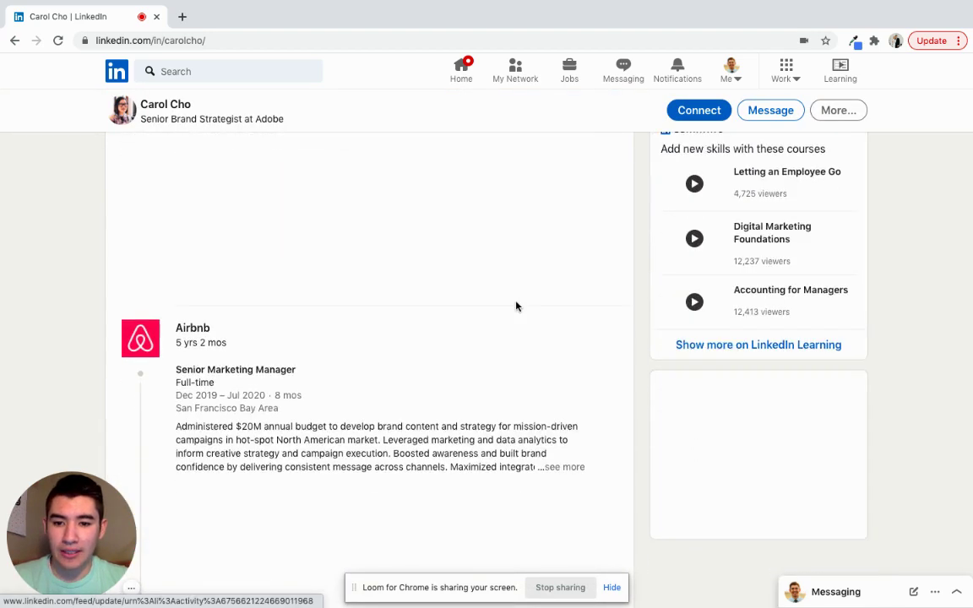
{"action": "scroll", "coordinate": [517, 306], "scroll_direction": "down", "scroll_amount": 7}
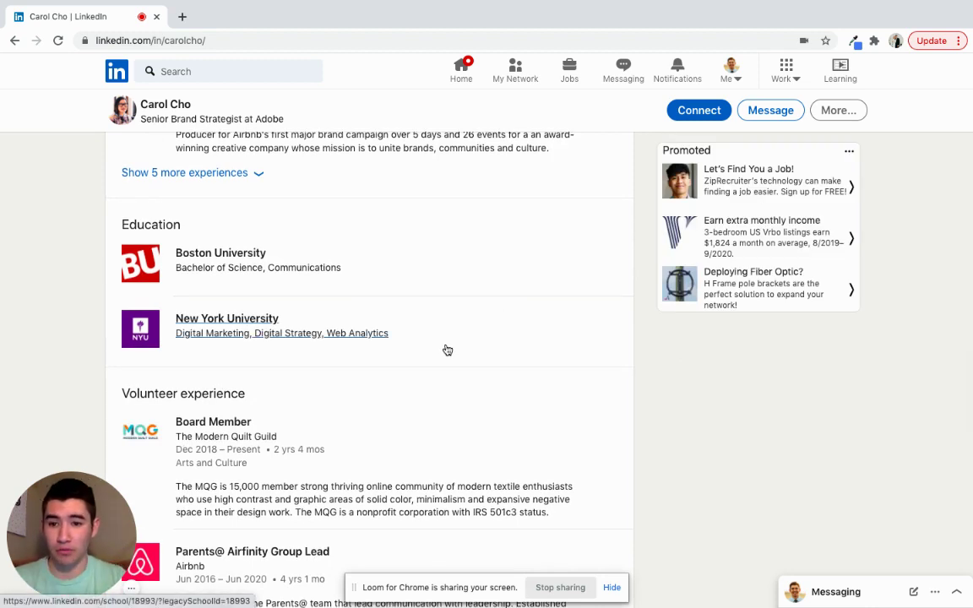
{"action": "scroll", "coordinate": [448, 350], "scroll_direction": "up", "scroll_amount": 12}
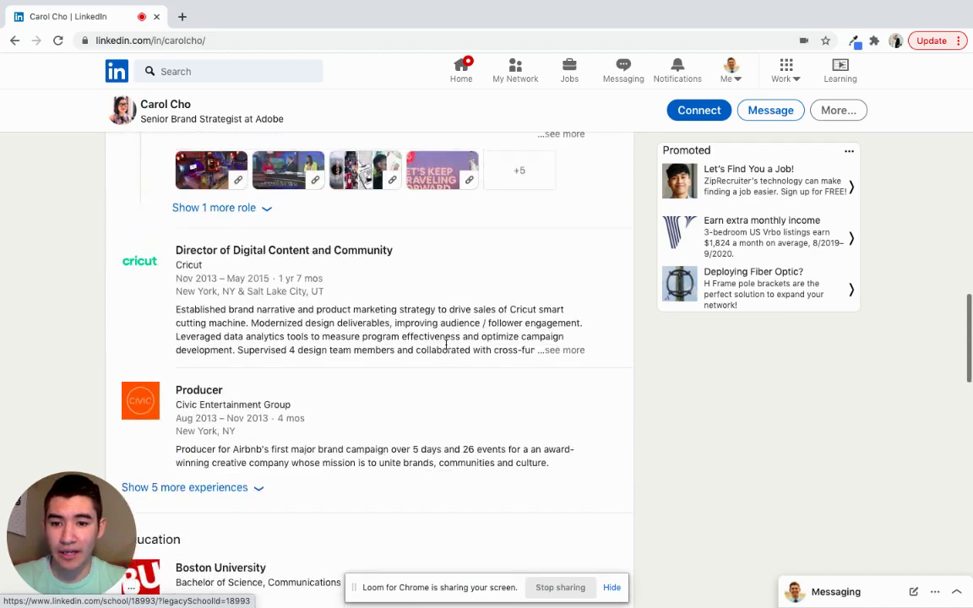
{"action": "scroll", "coordinate": [447, 349], "scroll_direction": "down", "scroll_amount": 1}
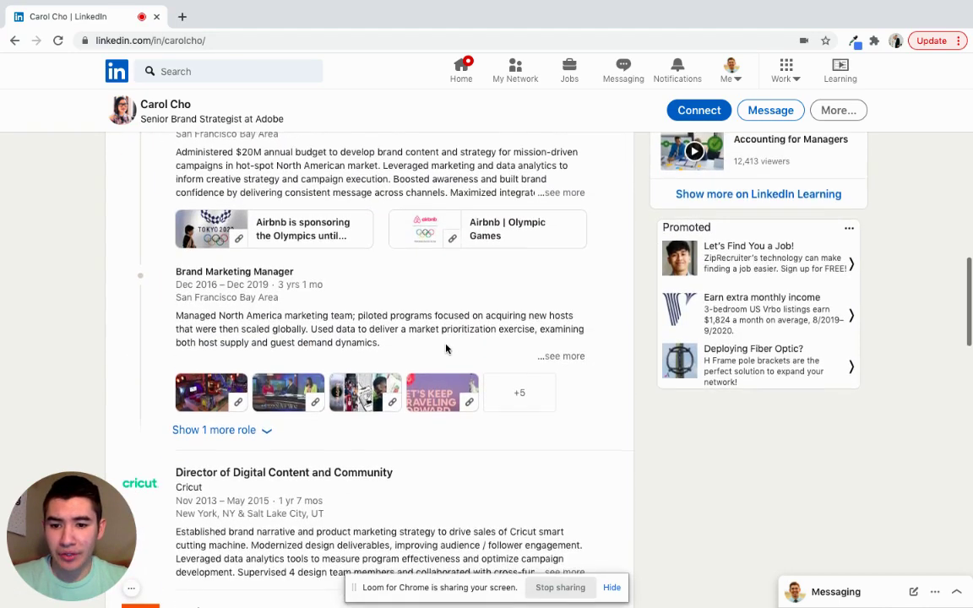
{"action": "scroll", "coordinate": [446, 349], "scroll_direction": "up", "scroll_amount": 4}
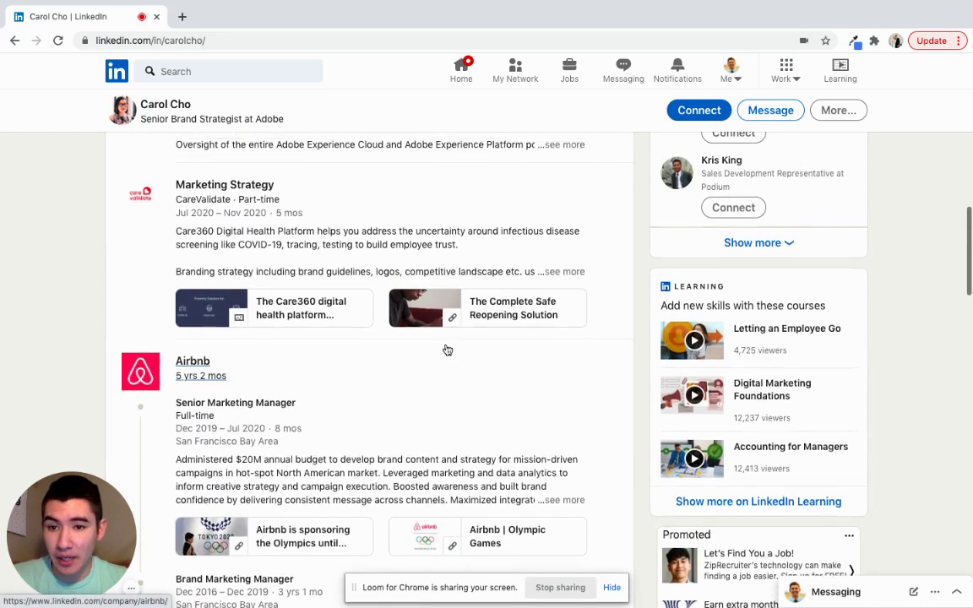
{"action": "scroll", "coordinate": [448, 350], "scroll_direction": "up", "scroll_amount": 3}
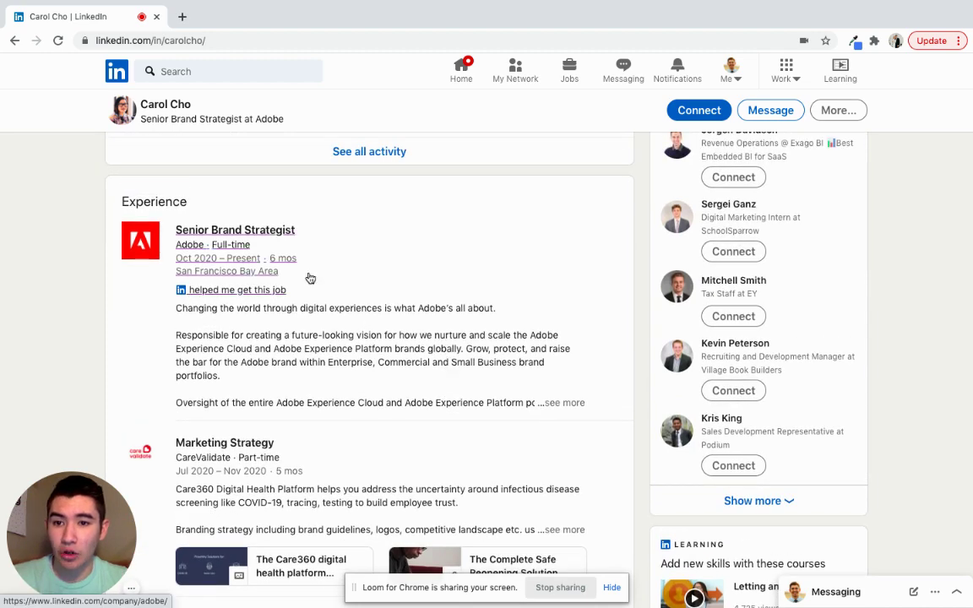
{"action": "scroll", "coordinate": [310, 278], "scroll_direction": "down", "scroll_amount": 2}
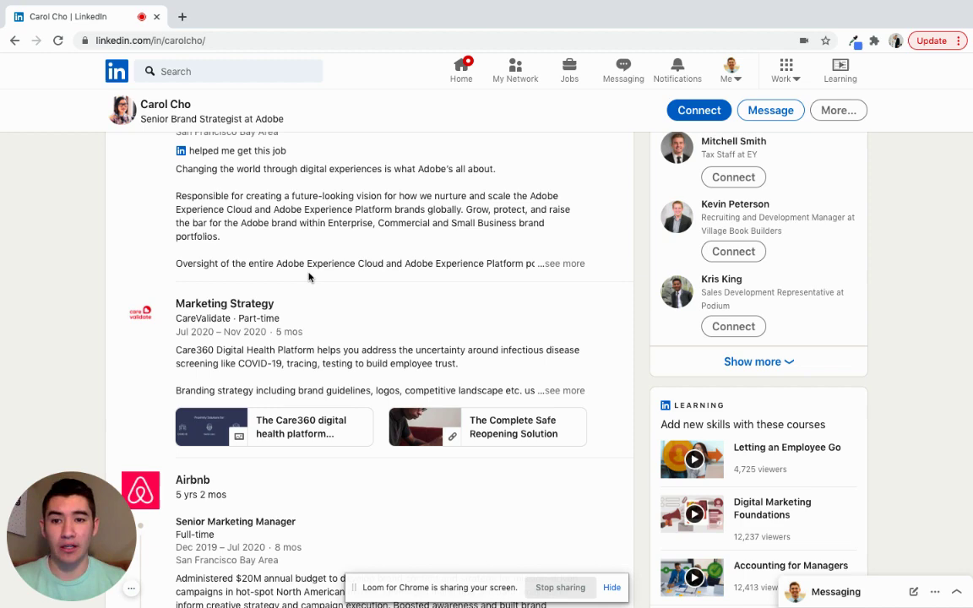
{"action": "scroll", "coordinate": [309, 278], "scroll_direction": "up", "scroll_amount": 2}
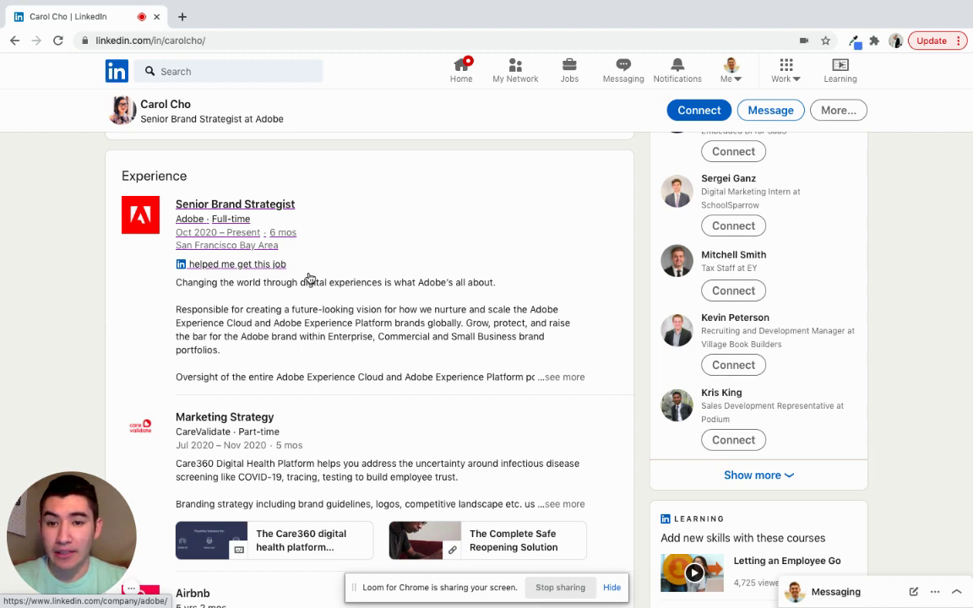
- Run a search with no keywords and limit the results to posts
{"action": "left_click", "coordinate": [236, 74]}
{"action": "key", "text": "Return"}
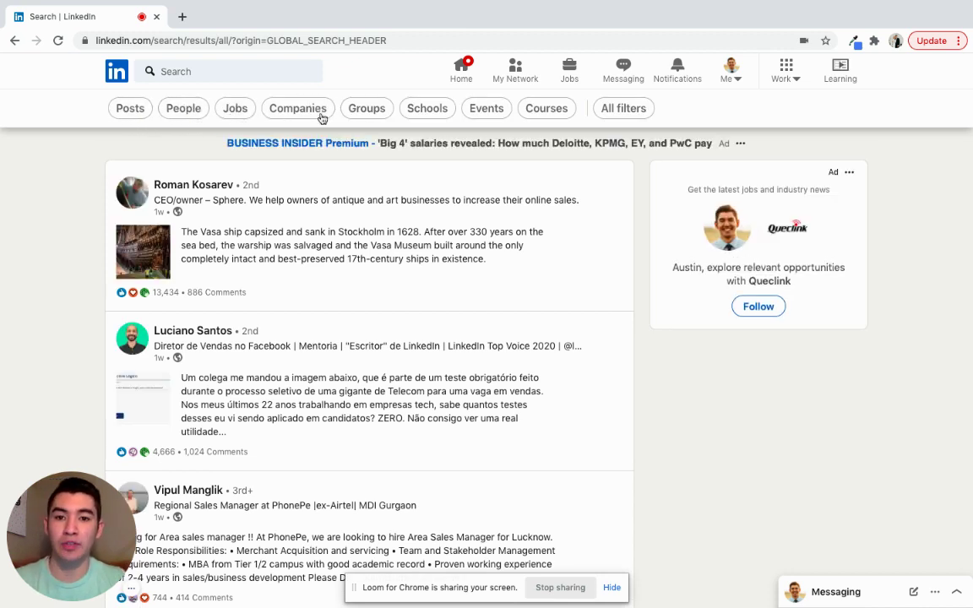
{"action": "left_click", "coordinate": [127, 110]}
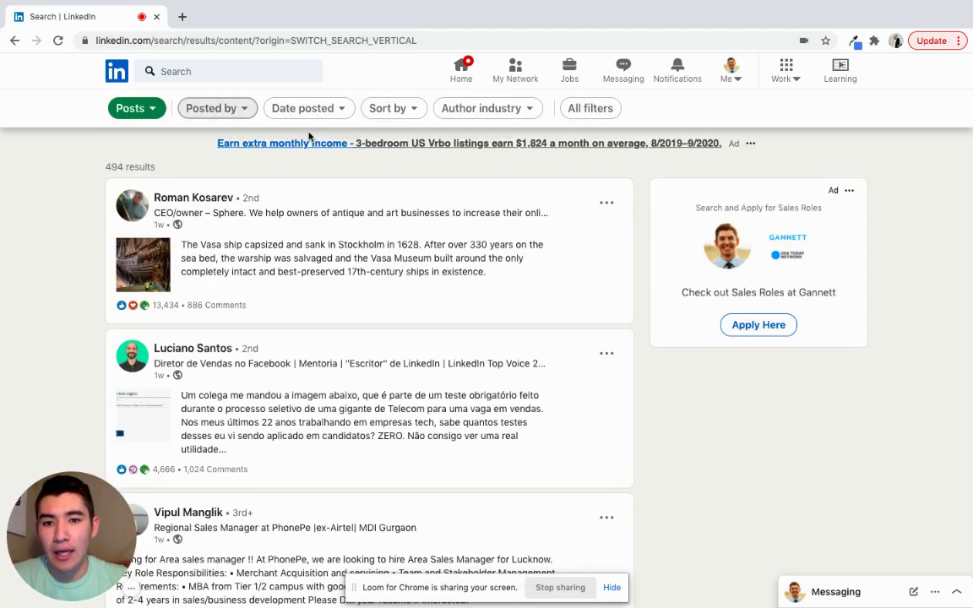
- Add Adobe as the author company in the full set of post filters and show the matching posts
{"action": "left_click", "coordinate": [414, 110]}
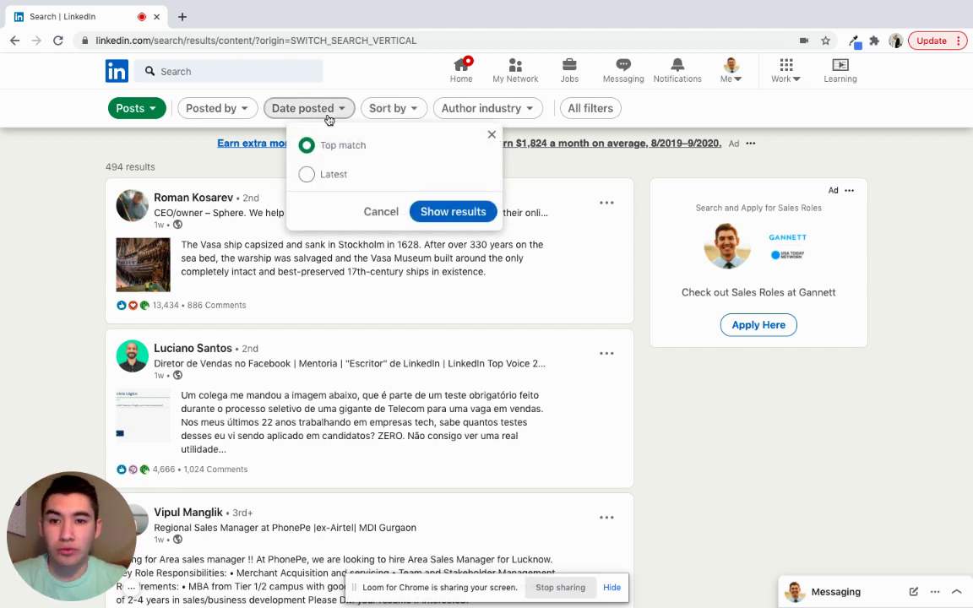
{"action": "left_click", "coordinate": [601, 112]}
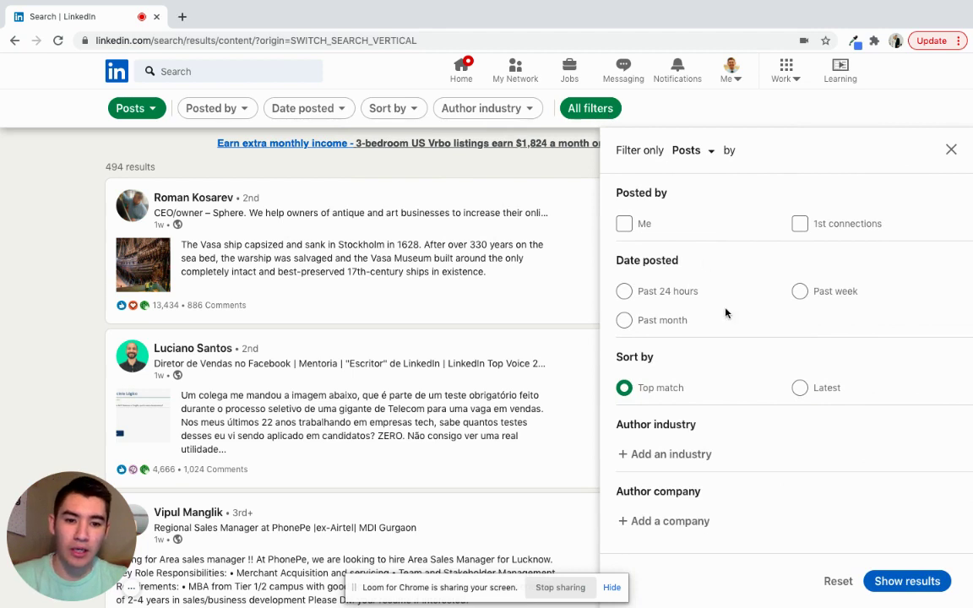
{"action": "left_click", "coordinate": [682, 522]}
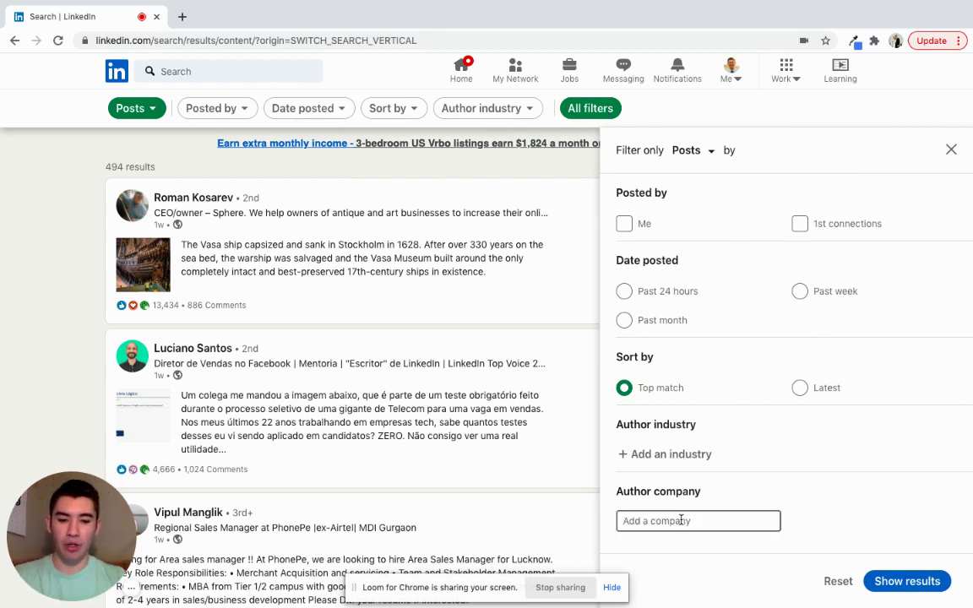
{"action": "type", "text": "adobe"}
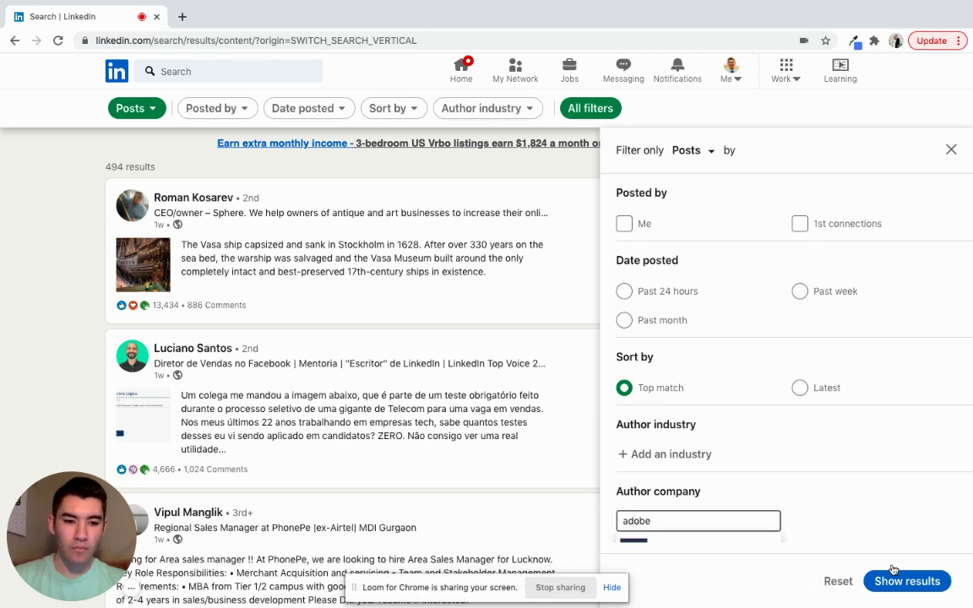
{"action": "left_click", "coordinate": [672, 494]}
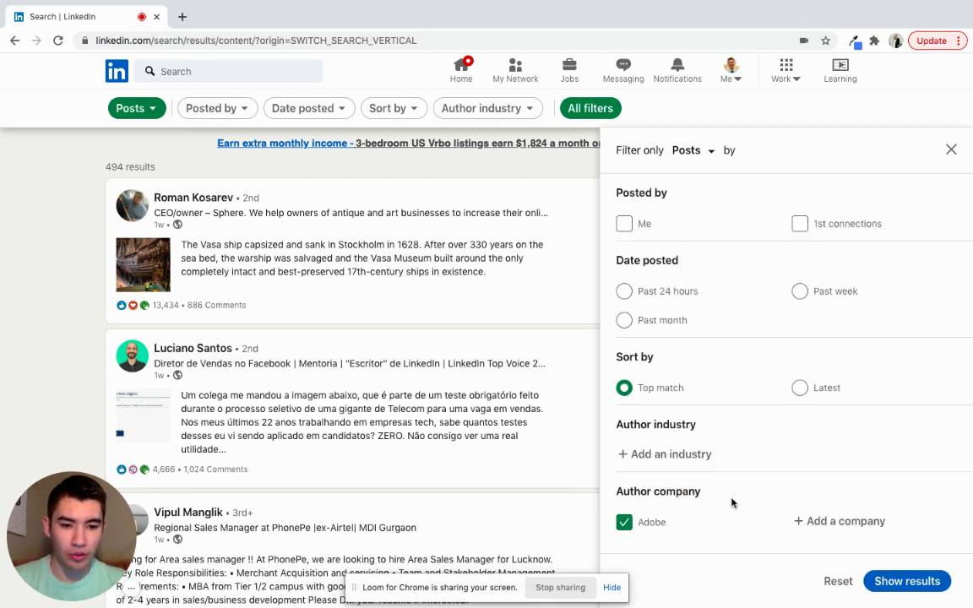
{"action": "left_click", "coordinate": [908, 582]}
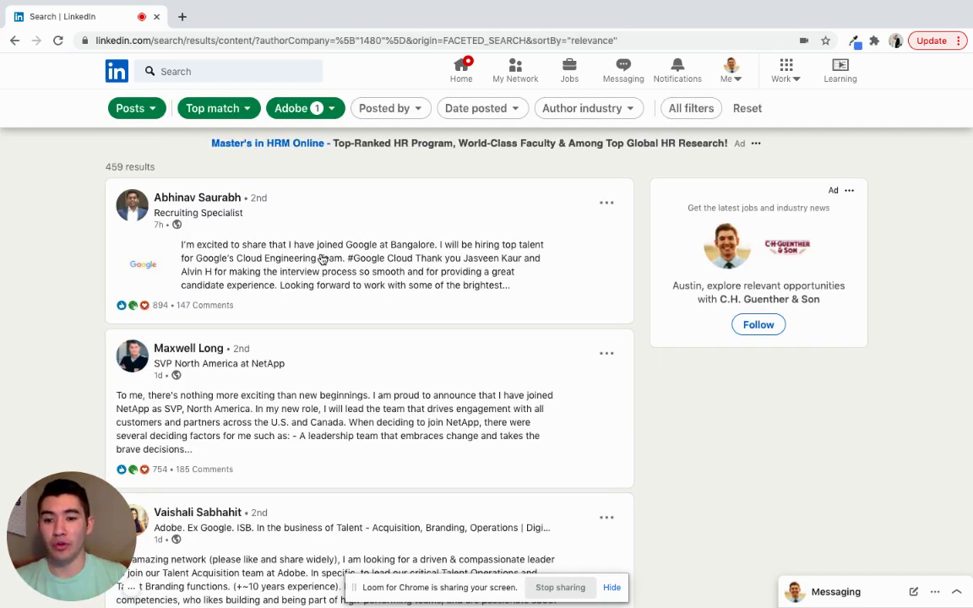
- Browse the posts filtered to Adobe authors for hiring announcements and other relevant updates
{"action": "scroll", "coordinate": [322, 260], "scroll_direction": "down", "scroll_amount": 5}
{"action": "scroll", "coordinate": [322, 260], "scroll_direction": "down", "scroll_amount": 1}
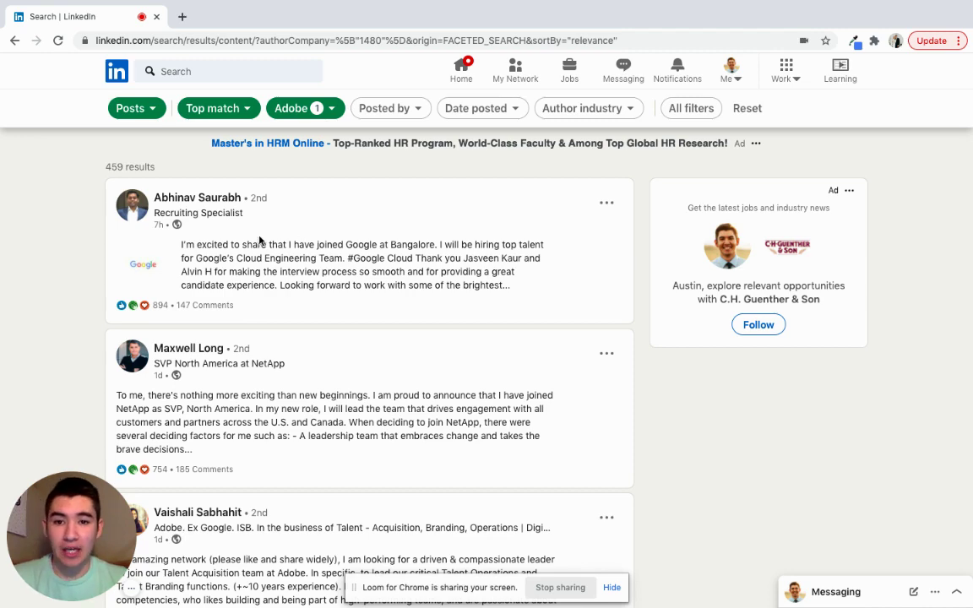
{"action": "scroll", "coordinate": [260, 241], "scroll_direction": "down", "scroll_amount": 2}
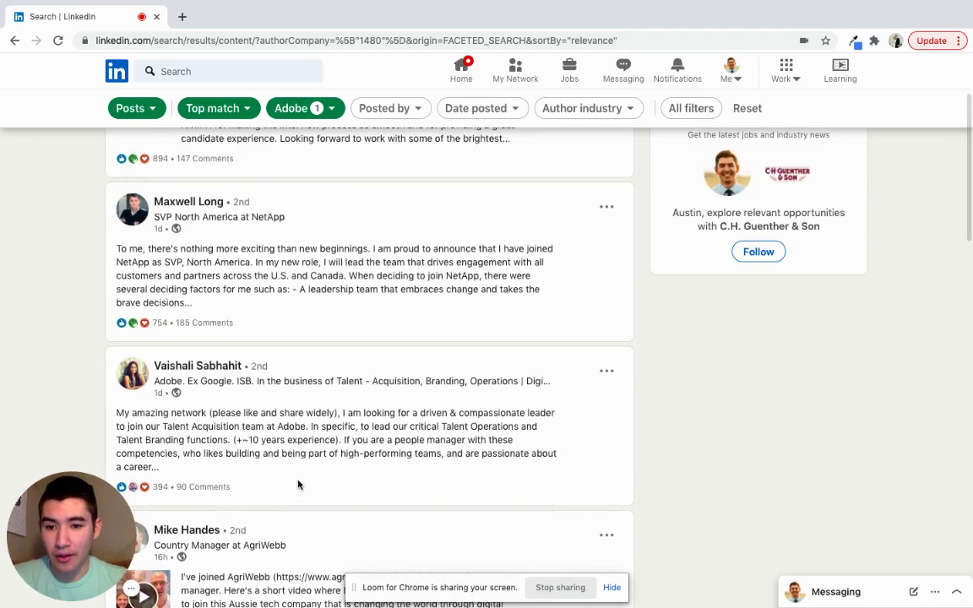